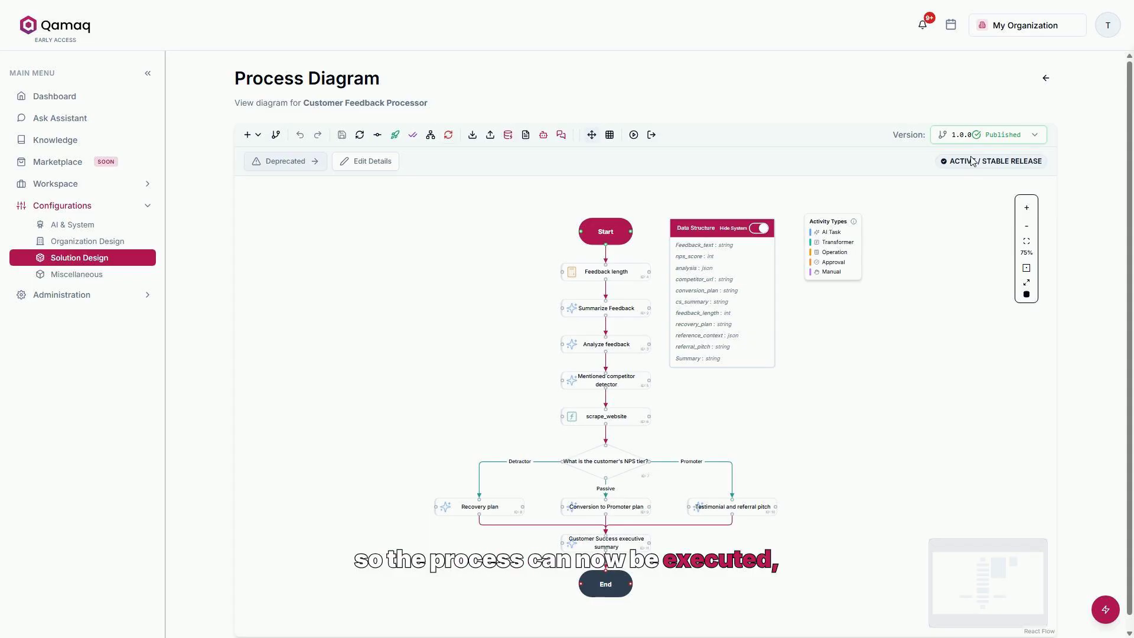
Select the process instance "NPS feedback – run 6" and open its run form to examine the input fields
{"action": "left_click", "coordinate": [633, 136]}
{"action": "left_click", "coordinate": [590, 196]}
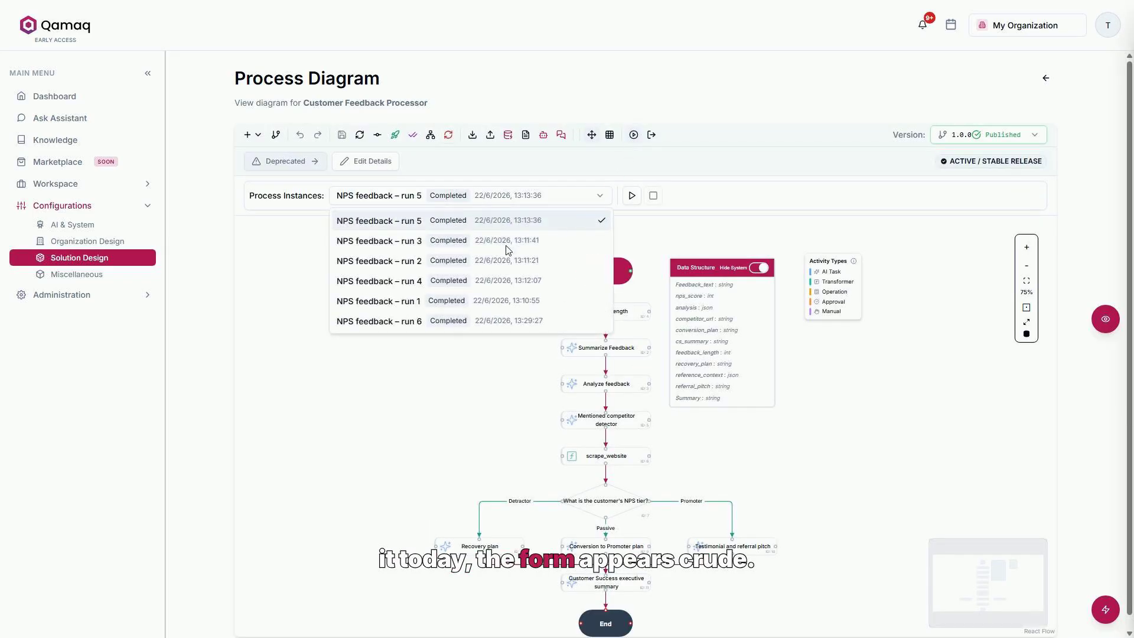
{"action": "left_click", "coordinate": [455, 321]}
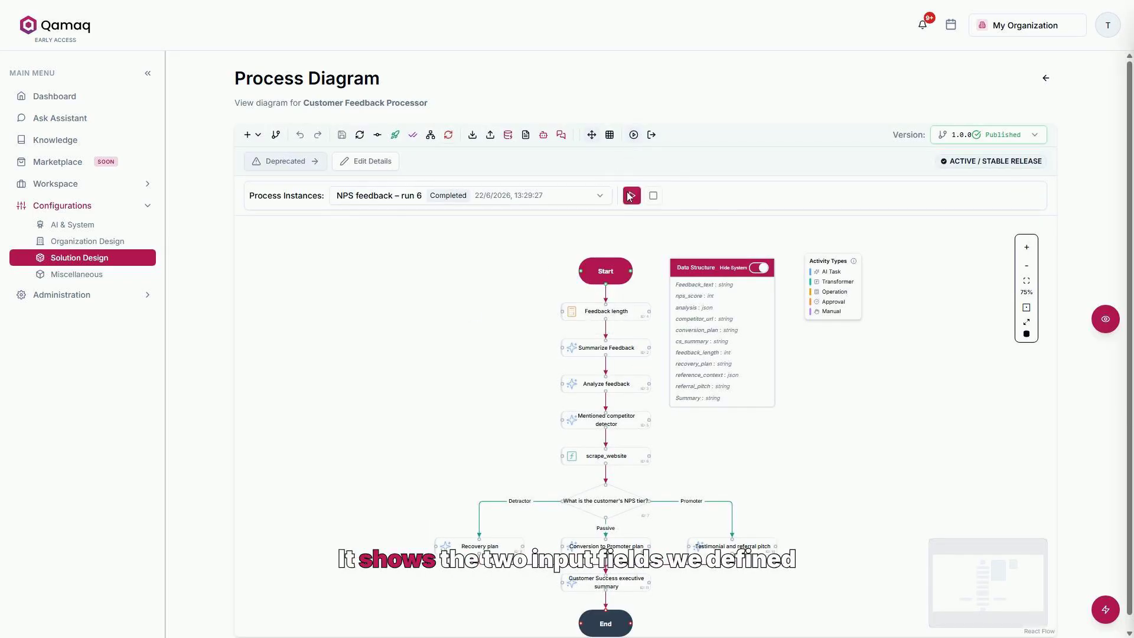
{"action": "left_click", "coordinate": [630, 196]}
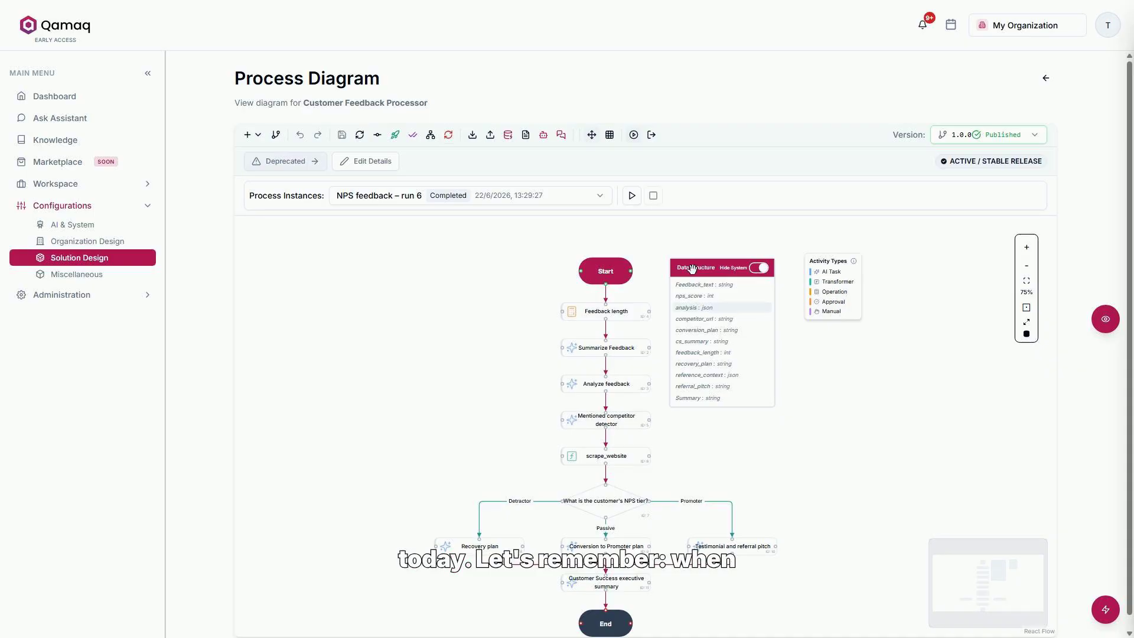
Inspect the process's data structure and the Feedback length activity in version 1.0.0
{"action": "left_click", "coordinate": [692, 269]}
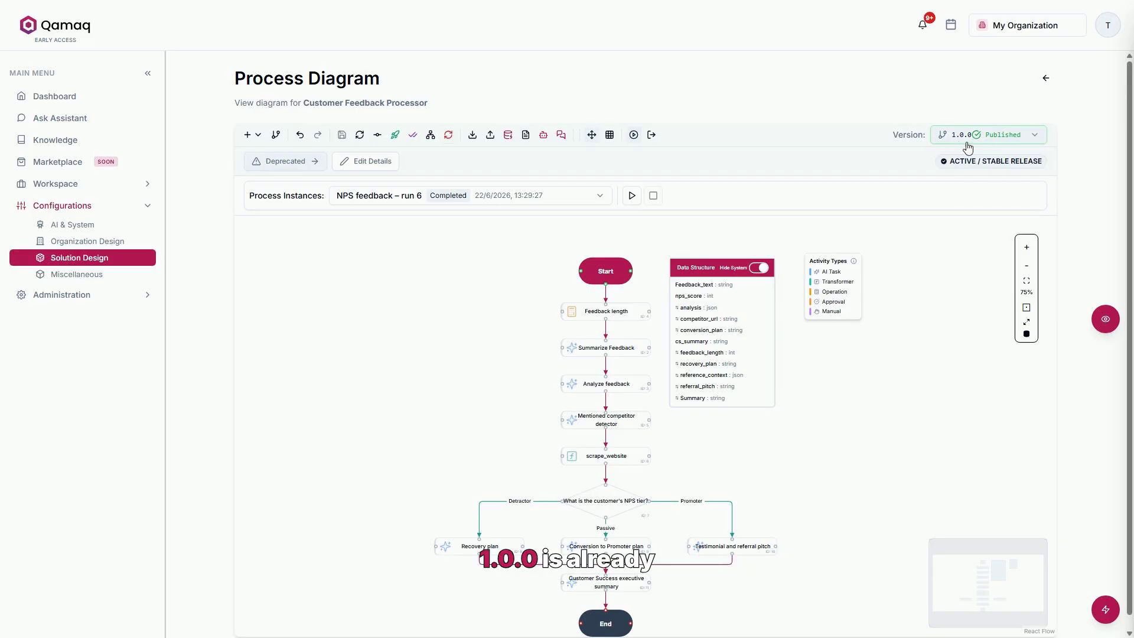
{"action": "left_click", "coordinate": [626, 309]}
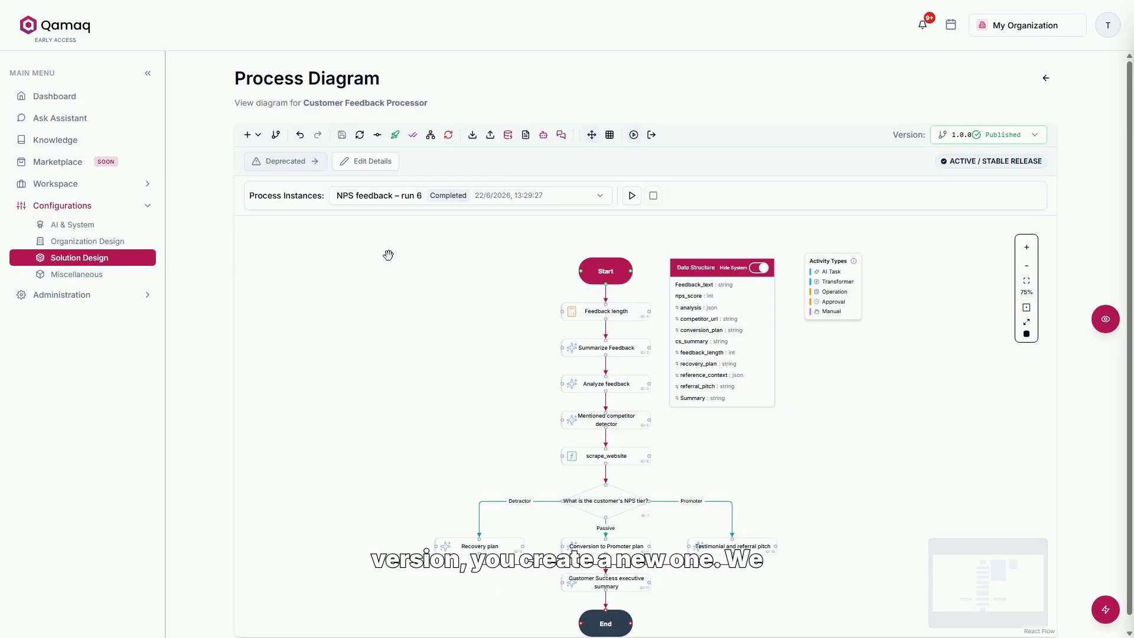
Create a minor version 1.1.0 of the process and check it in the list of process versions
{"action": "left_click", "coordinate": [377, 135]}
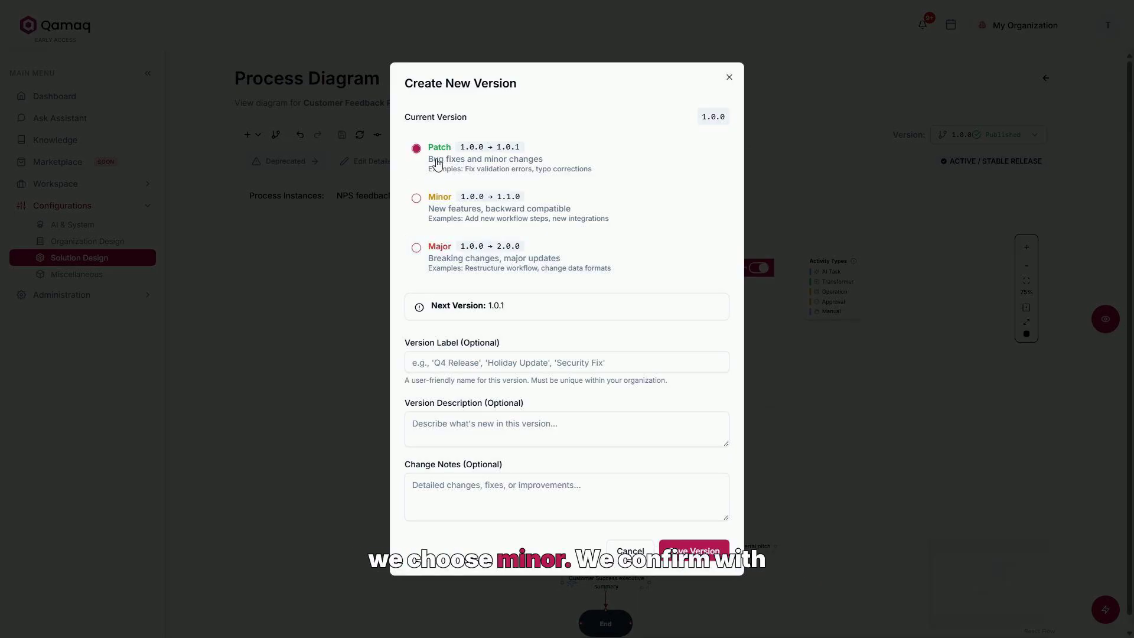
{"action": "left_click", "coordinate": [432, 199]}
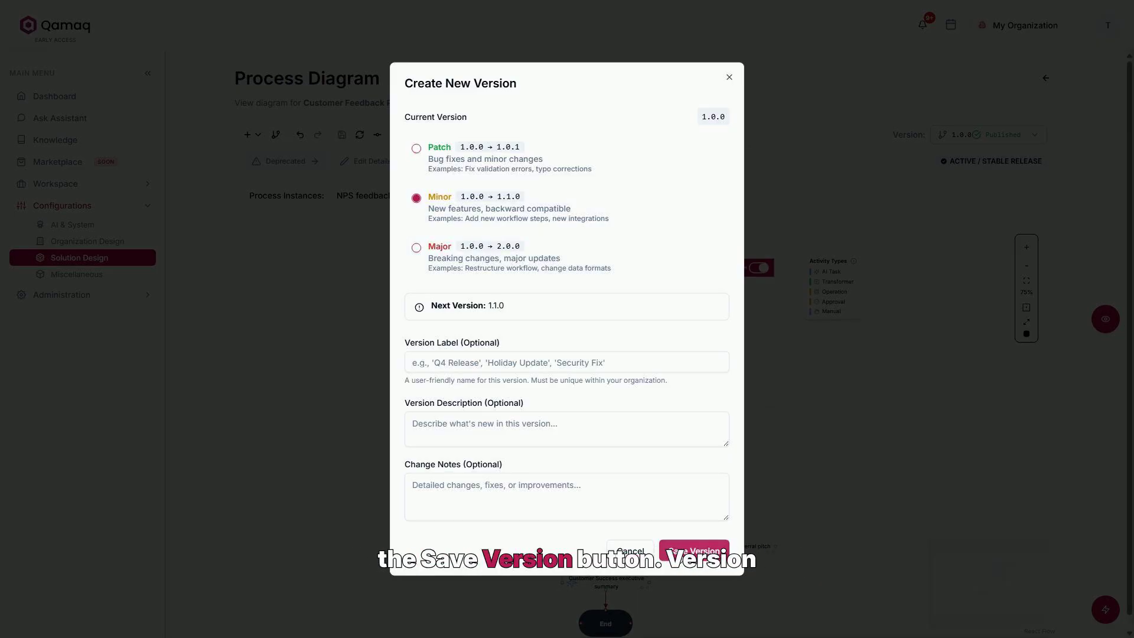
{"action": "left_click", "coordinate": [694, 550]}
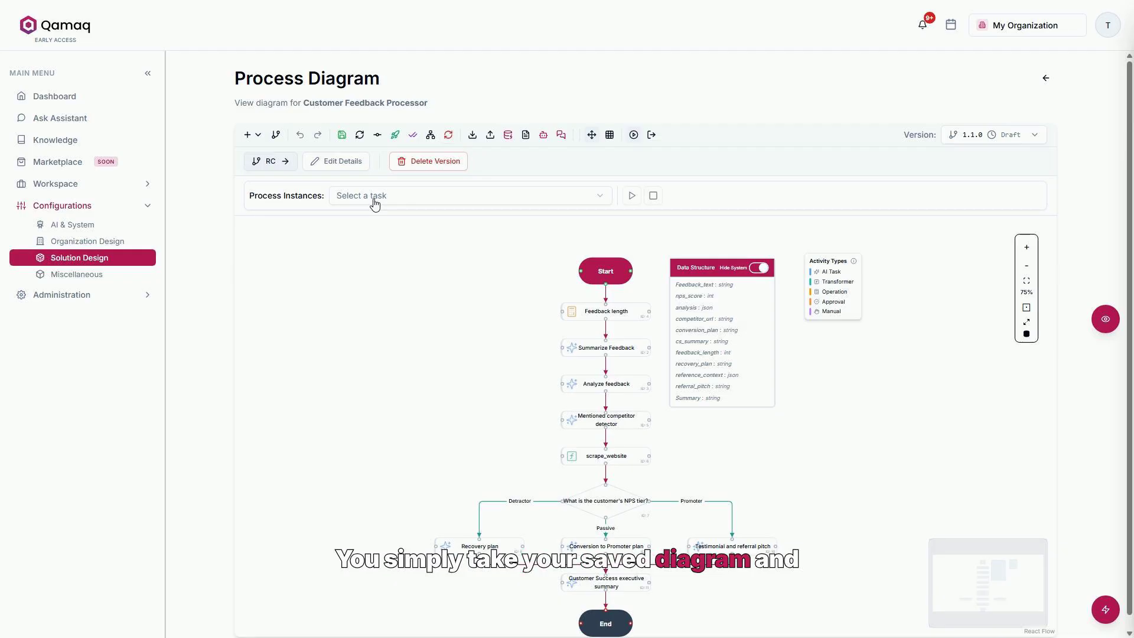
{"action": "left_click", "coordinate": [995, 141]}
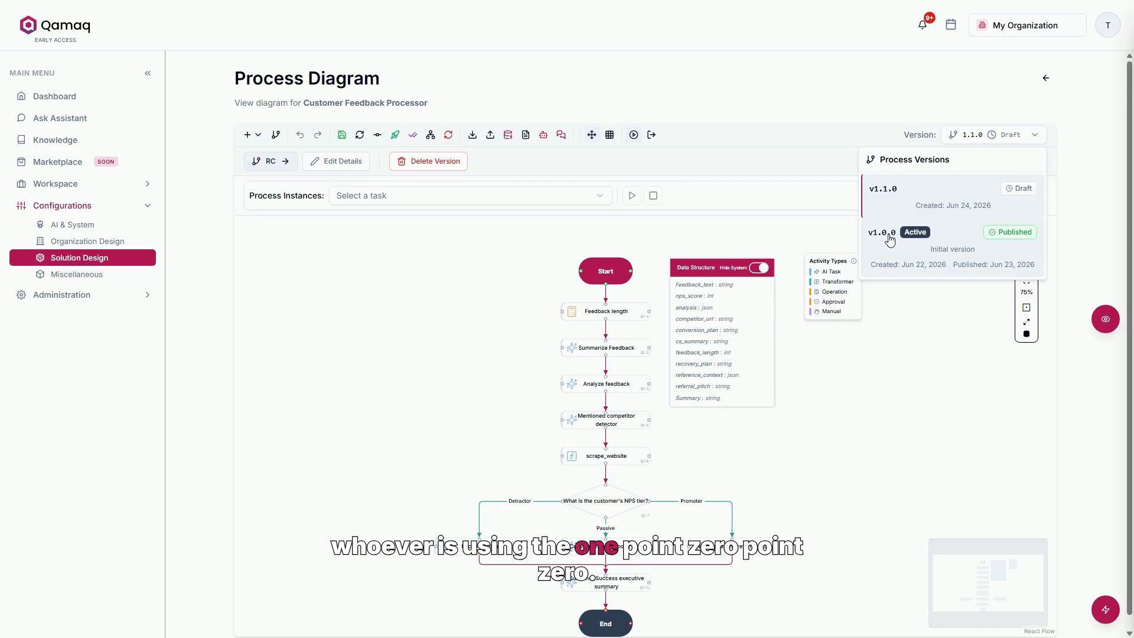
{"action": "left_click", "coordinate": [919, 324]}
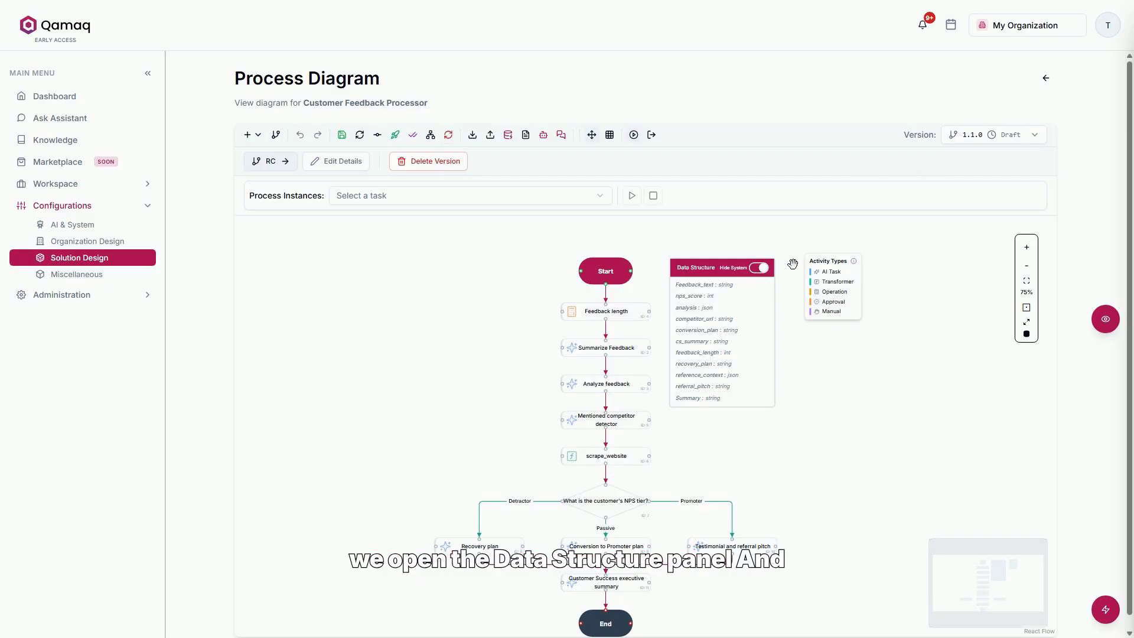
Open the run form configuration from the data structure and set Feedback_text to a Long text control labelled "Customer Feedback"
{"action": "left_click", "coordinate": [717, 267]}
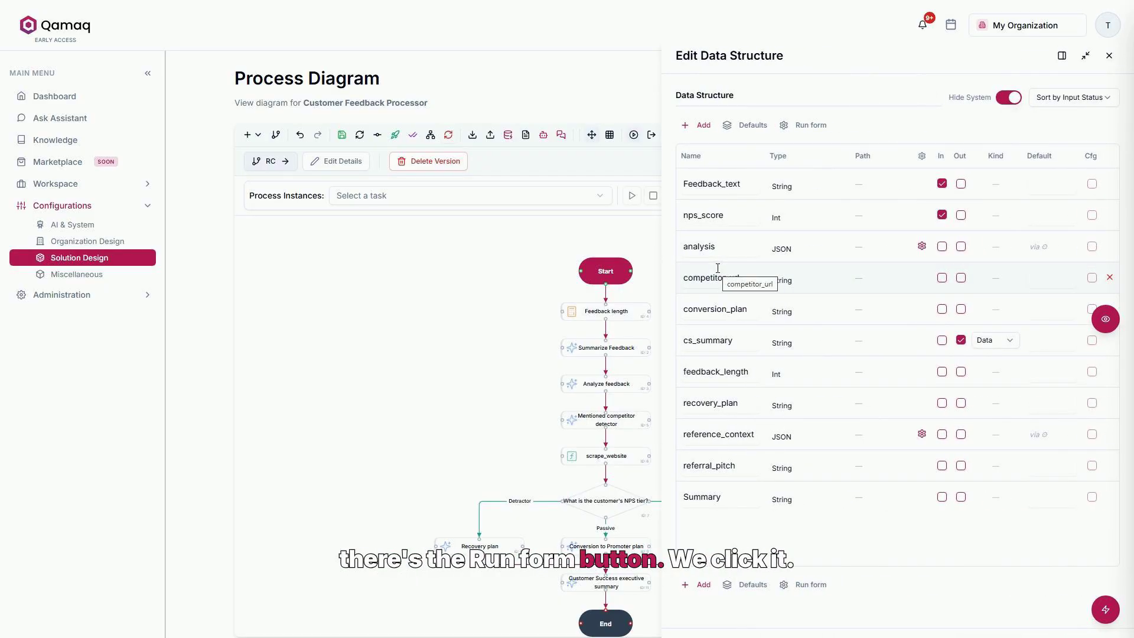
{"action": "left_click", "coordinate": [812, 125]}
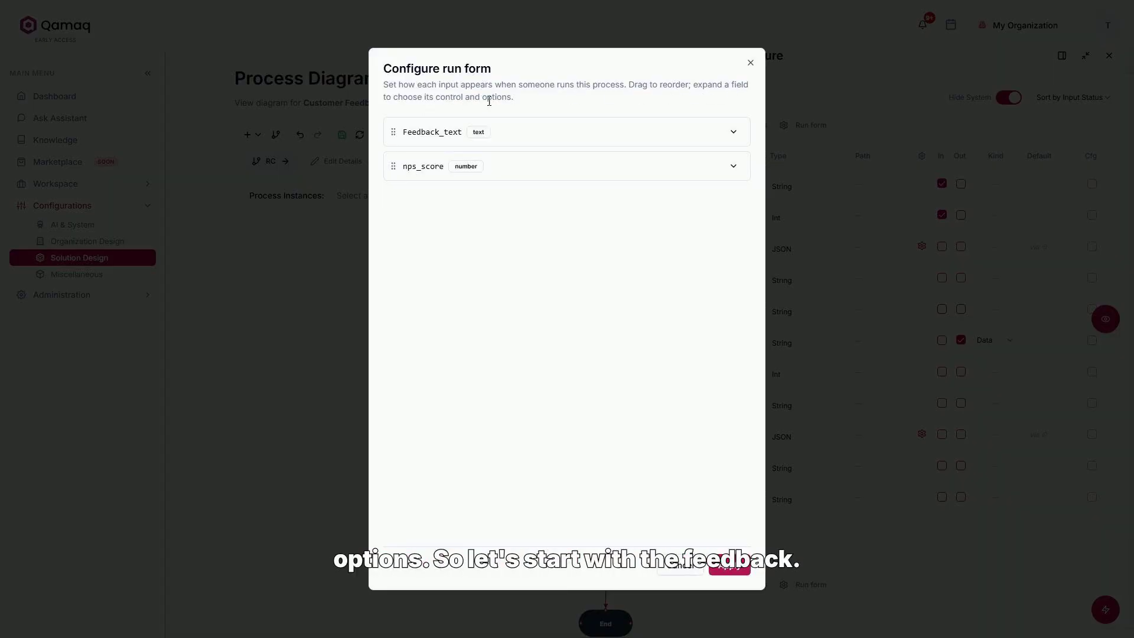
{"action": "left_click", "coordinate": [734, 132]}
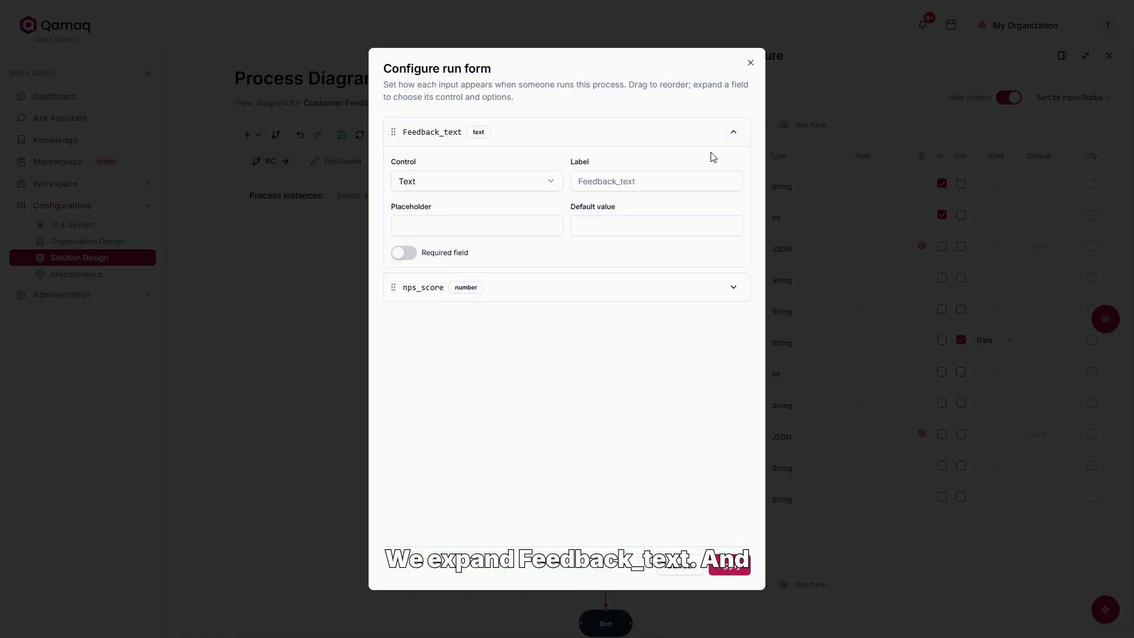
{"action": "left_click", "coordinate": [472, 181]}
{"action": "left_click", "coordinate": [457, 228]}
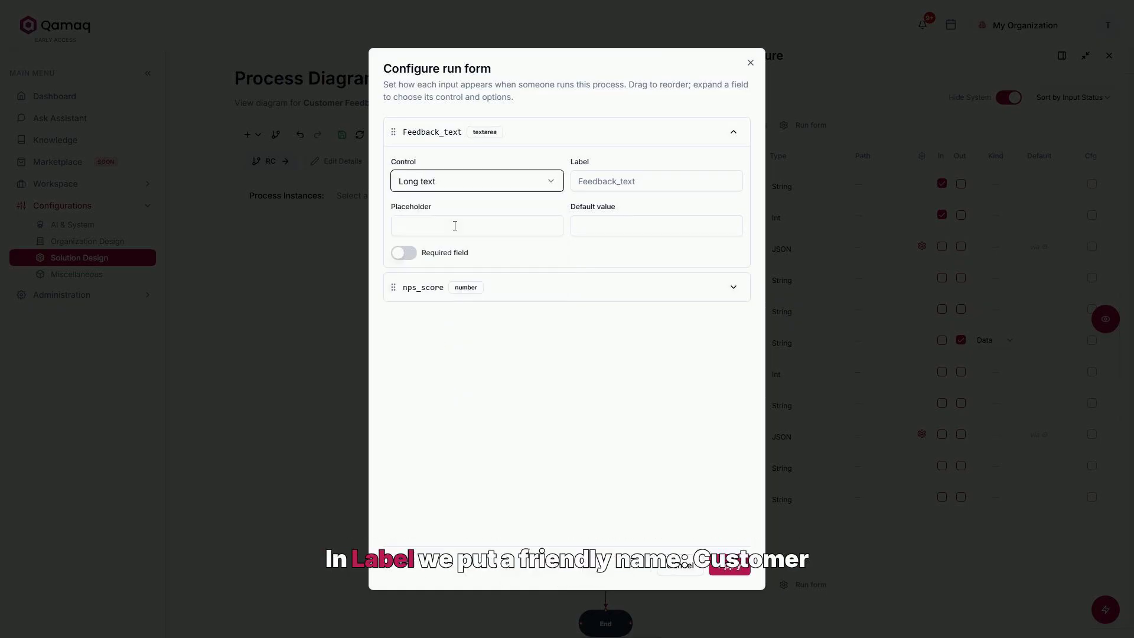
{"action": "left_click", "coordinate": [599, 181]}
{"action": "type", "text": "Customer Feedback"}
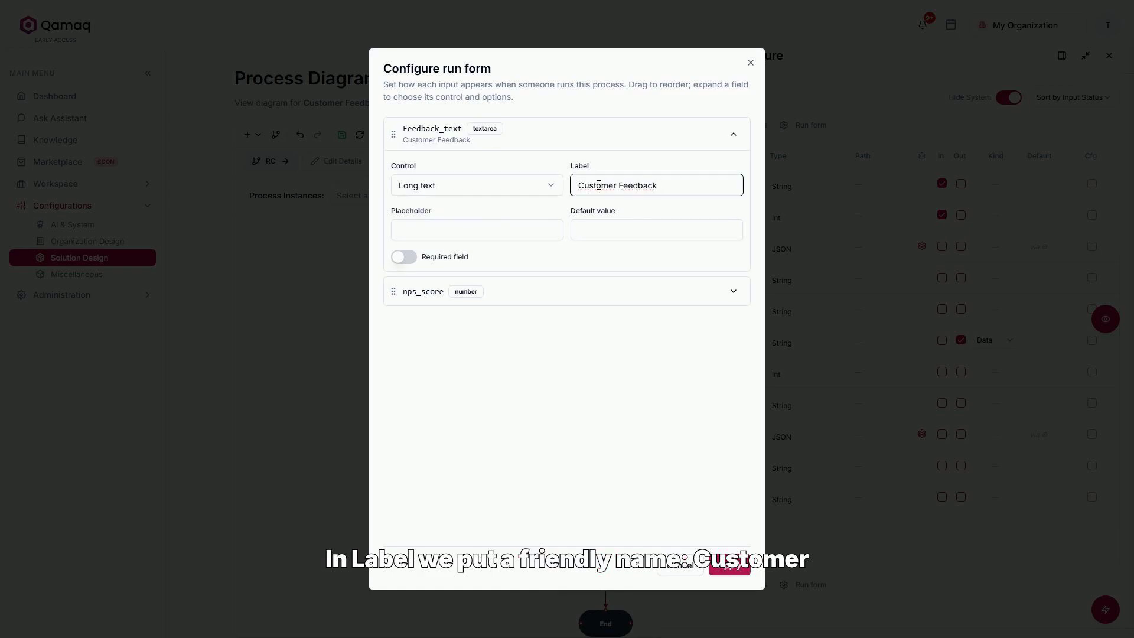
Give the Feedback_text field the placeholder "Paste the customer's message here" and make it required
{"action": "left_click", "coordinate": [538, 234]}
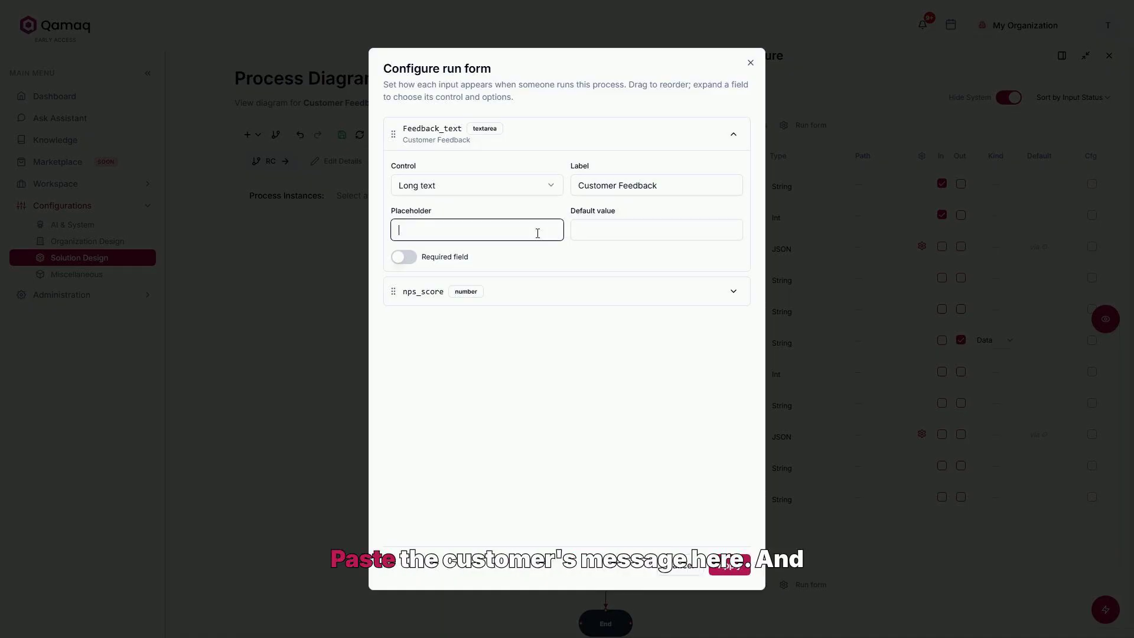
{"action": "type", "text": "Paste the customer's message here"}
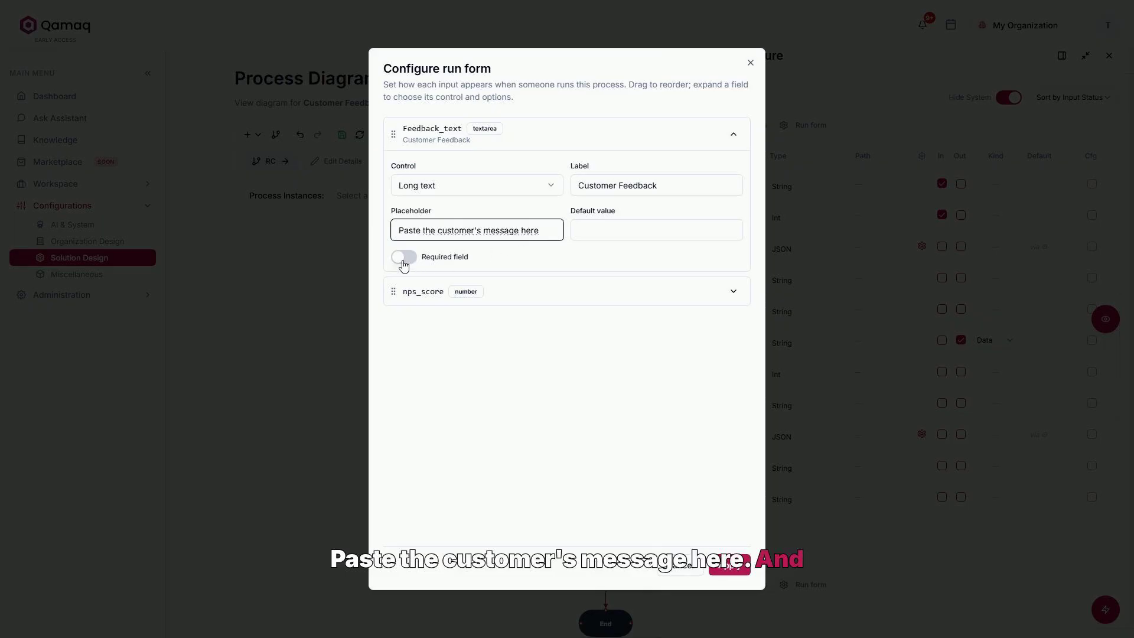
{"action": "left_click", "coordinate": [404, 257]}
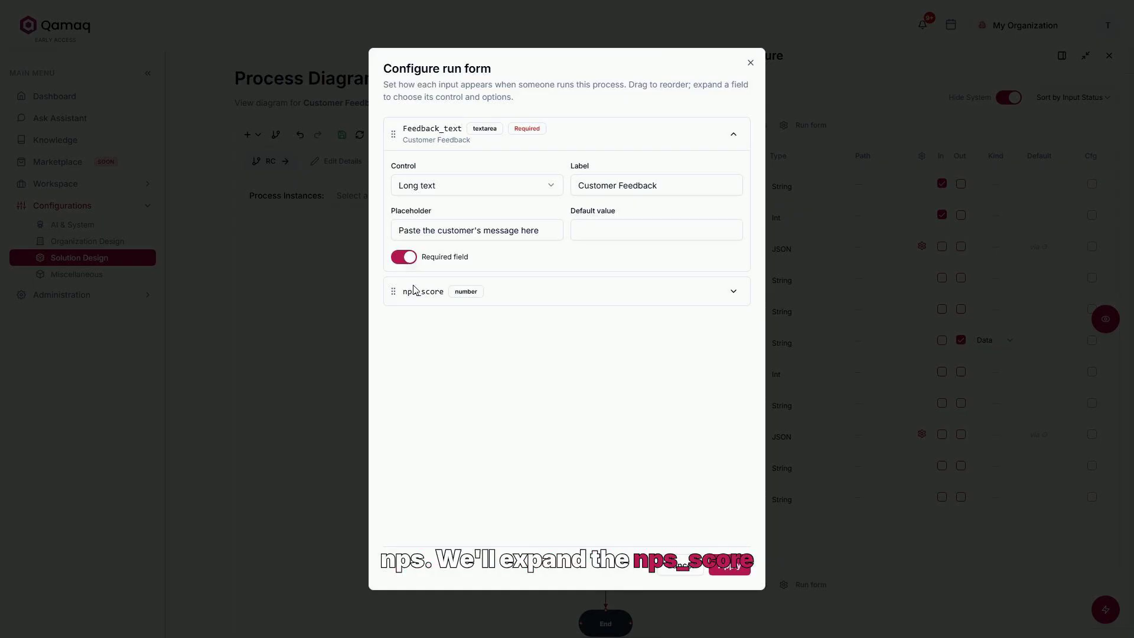
Configure nps_score as a required Number field labelled "Nps Score" with the placeholder "0 to 10"
{"action": "left_click", "coordinate": [732, 296]}
{"action": "left_click", "coordinate": [477, 220]}
{"action": "left_click", "coordinate": [474, 288]}
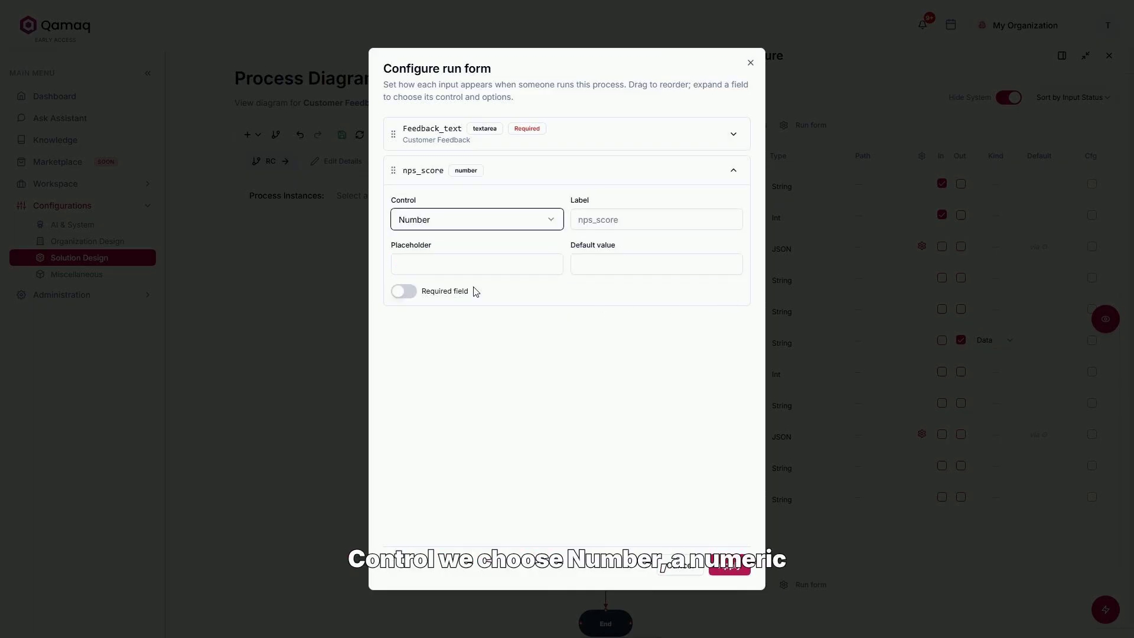
{"action": "left_click", "coordinate": [633, 214]}
{"action": "type", "text": "Nps Score"}
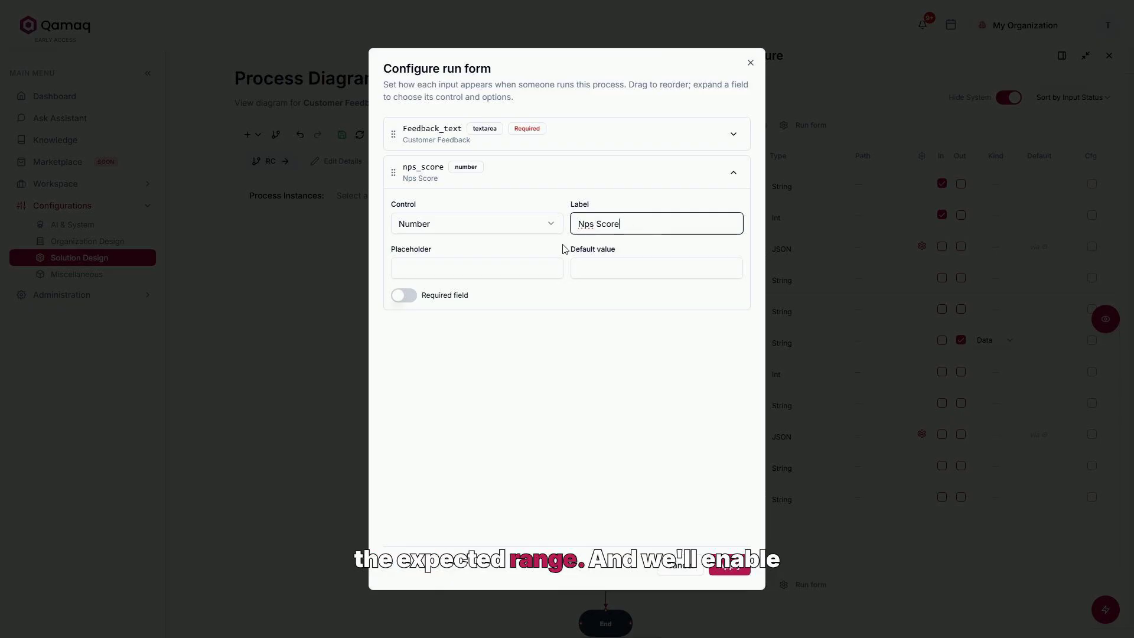
{"action": "left_click", "coordinate": [538, 261]}
{"action": "type", "text": "0 to 10"}
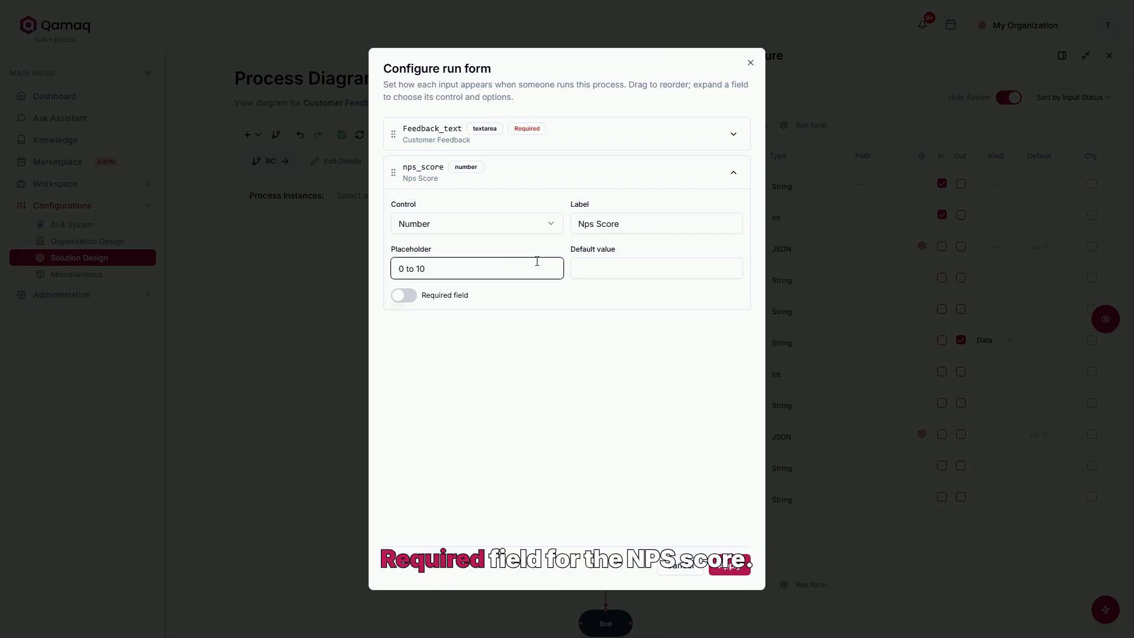
{"action": "left_click", "coordinate": [405, 296]}
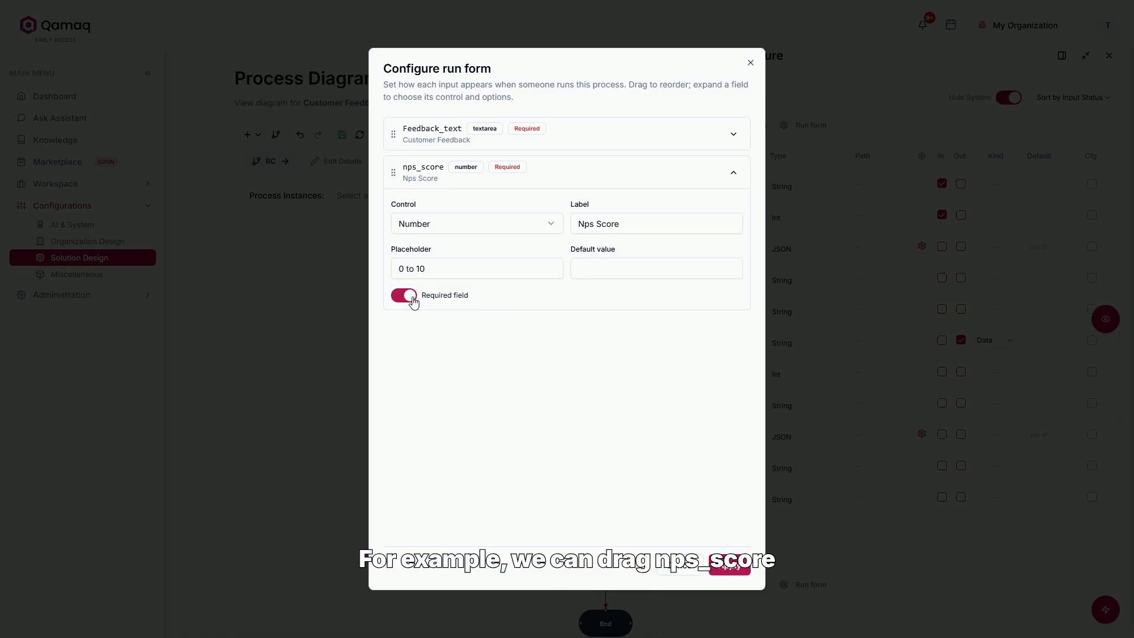
Apply the run form configuration with Feedback_text kept above nps_score, and save the diagram
{"action": "mouse_move", "coordinate": [395, 173]}
{"action": "left_mouse_down"}
{"action": "mouse_move", "coordinate": [395, 137]}
{"action": "mouse_move", "coordinate": [395, 168]}
{"action": "left_mouse_up"}
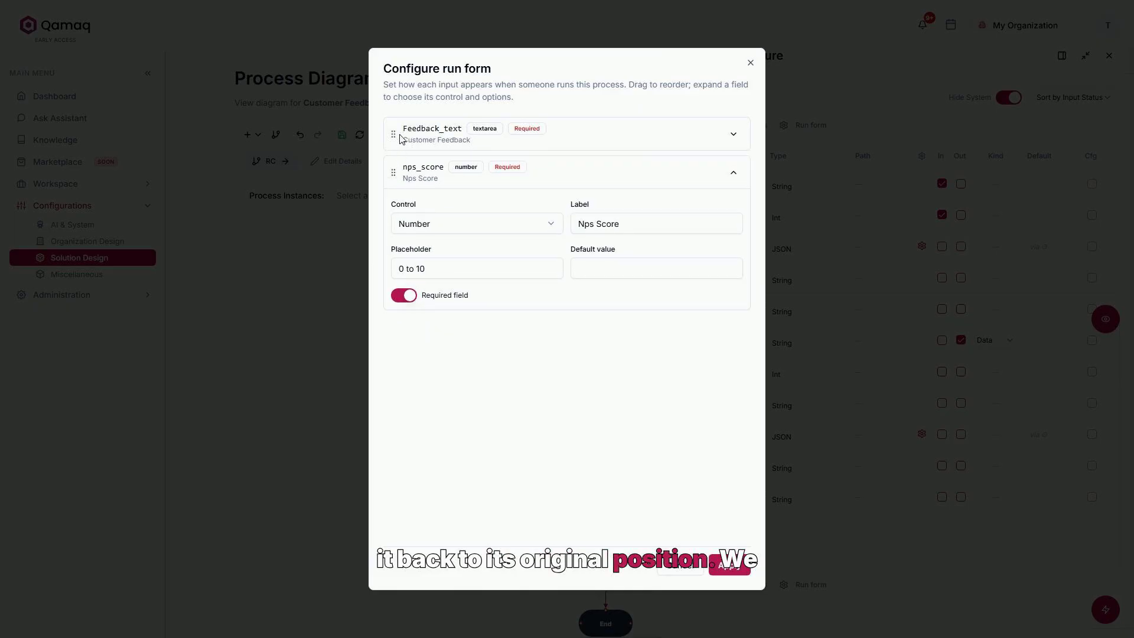
{"action": "left_click", "coordinate": [729, 565]}
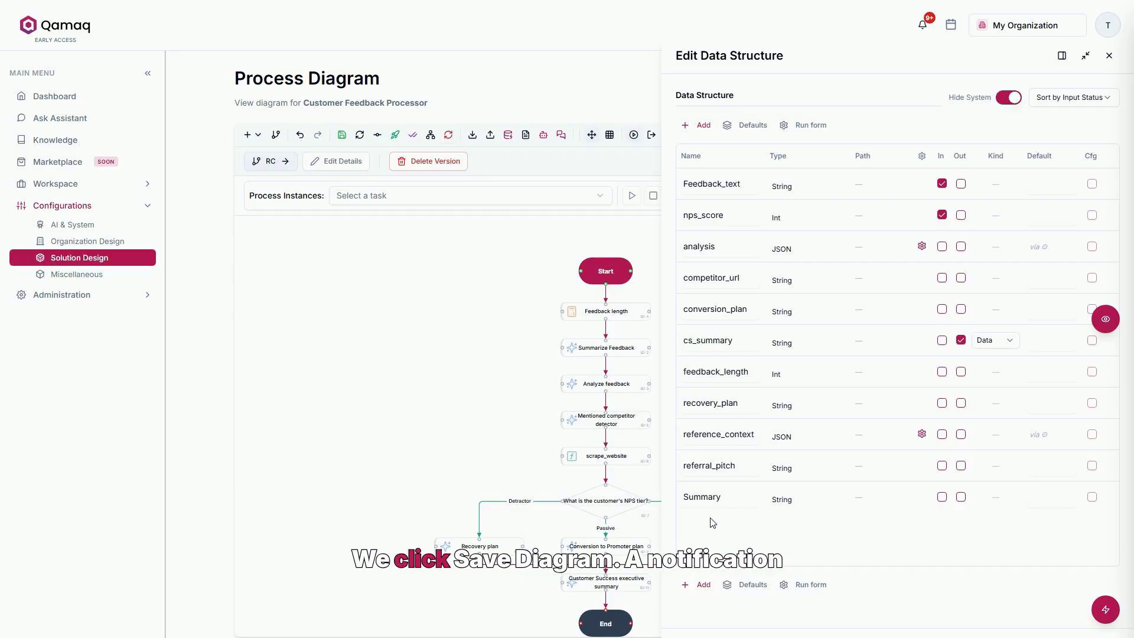
{"action": "left_click", "coordinate": [341, 135]}
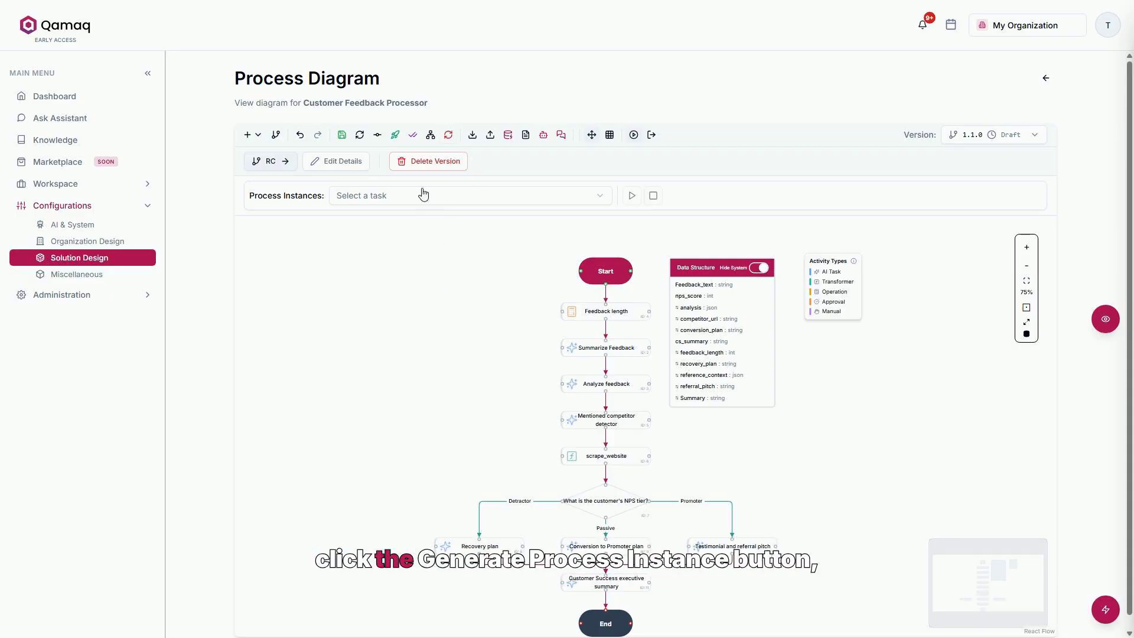
Generate a process instance from version 1.1.0 labelled "NPS feedback – run 7"
{"action": "left_click", "coordinate": [396, 134]}
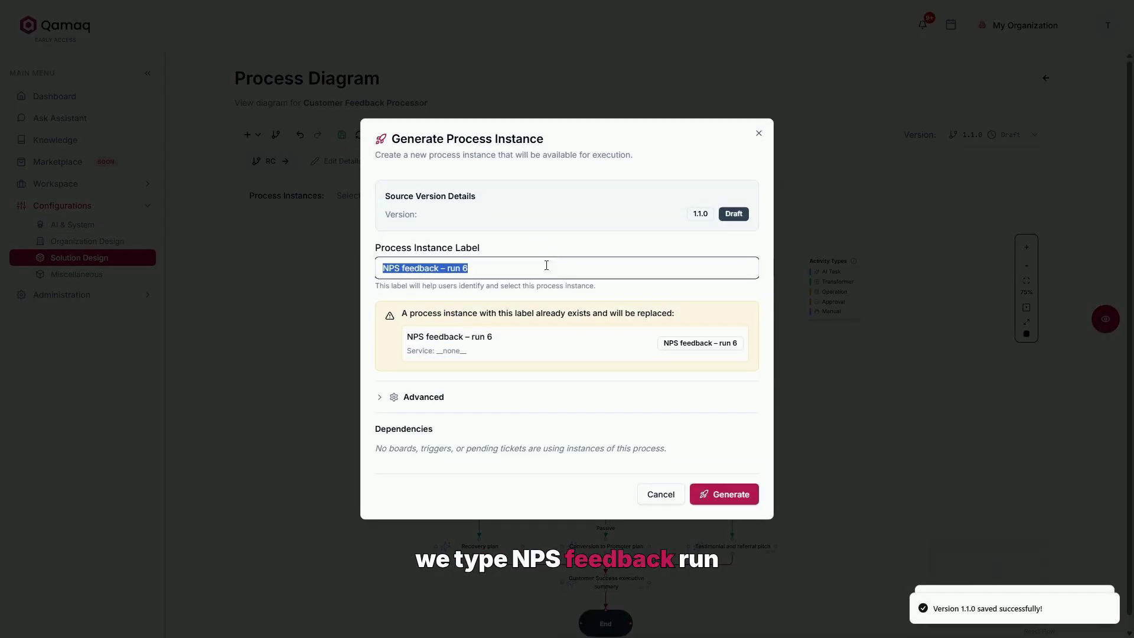
{"action": "left_click", "coordinate": [558, 273]}
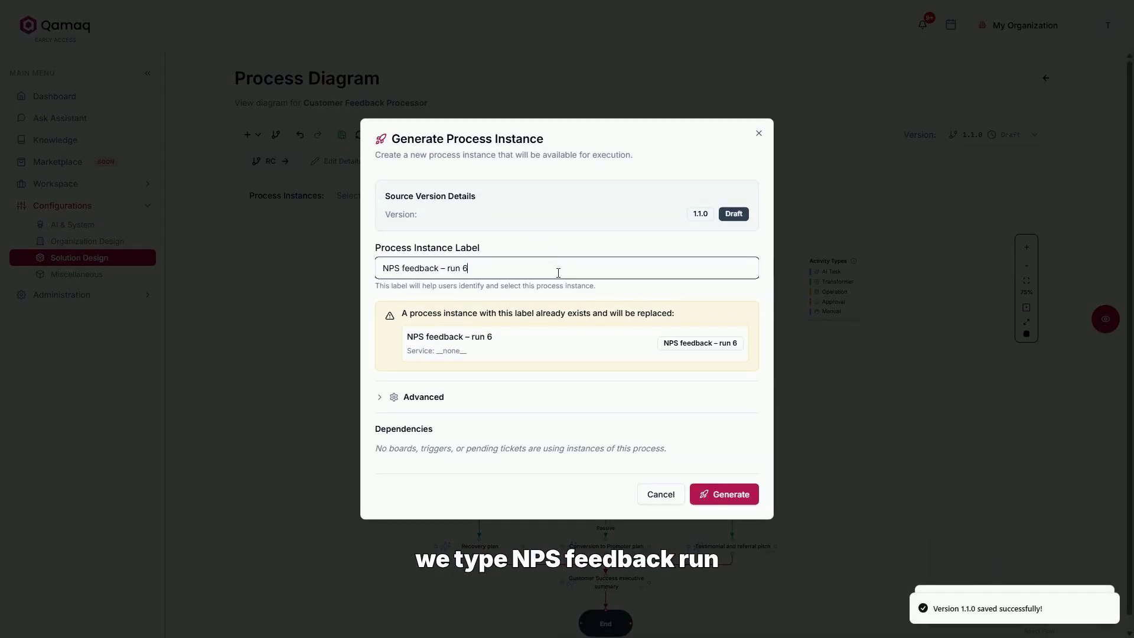
{"action": "key", "text": "BackSpace"}
{"action": "type", "text": "7"}
{"action": "left_click", "coordinate": [728, 463]}
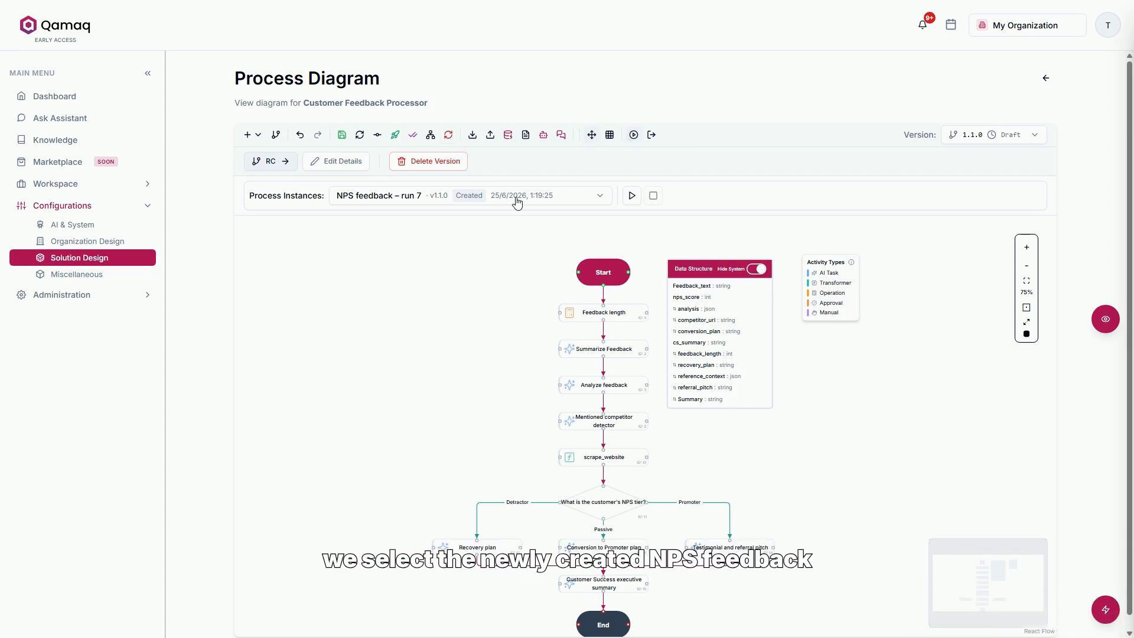
Select the instance "NPS feedback – run 7", examine its run form fields, and close the form without running the task
{"action": "left_click", "coordinate": [517, 203]}
{"action": "left_click", "coordinate": [473, 218]}
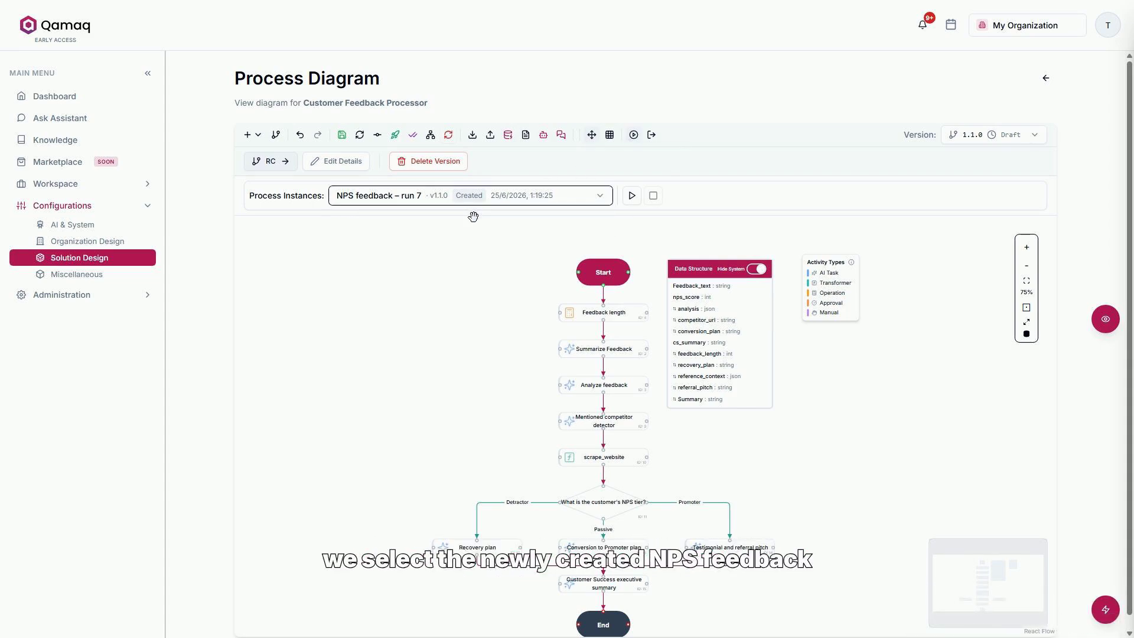
{"action": "left_click", "coordinate": [632, 196]}
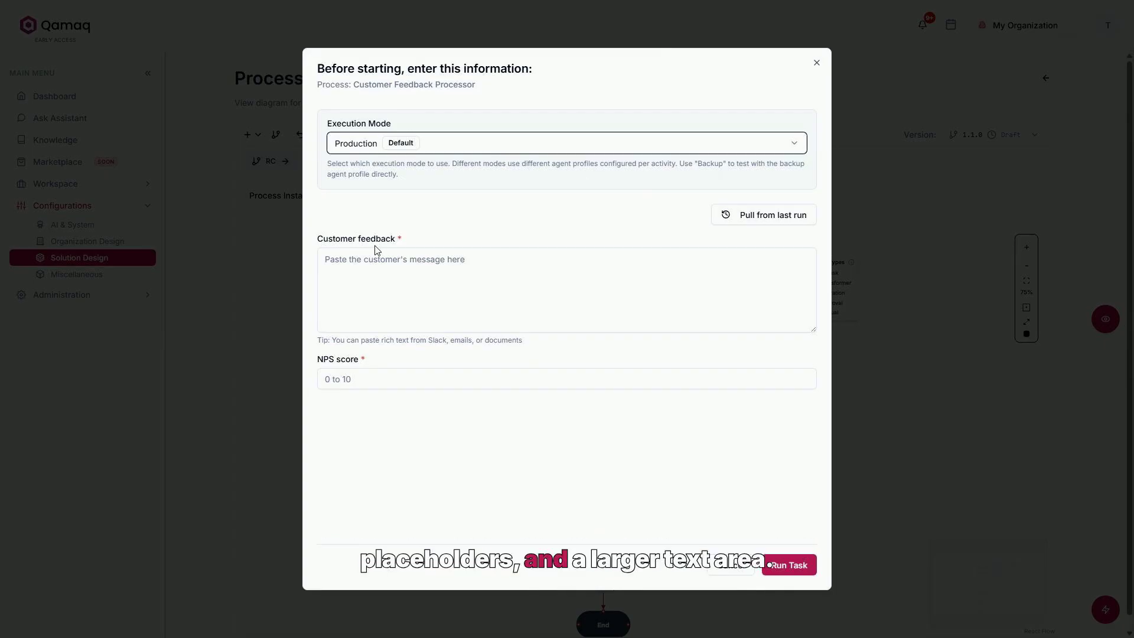
{"action": "left_click", "coordinate": [730, 566]}
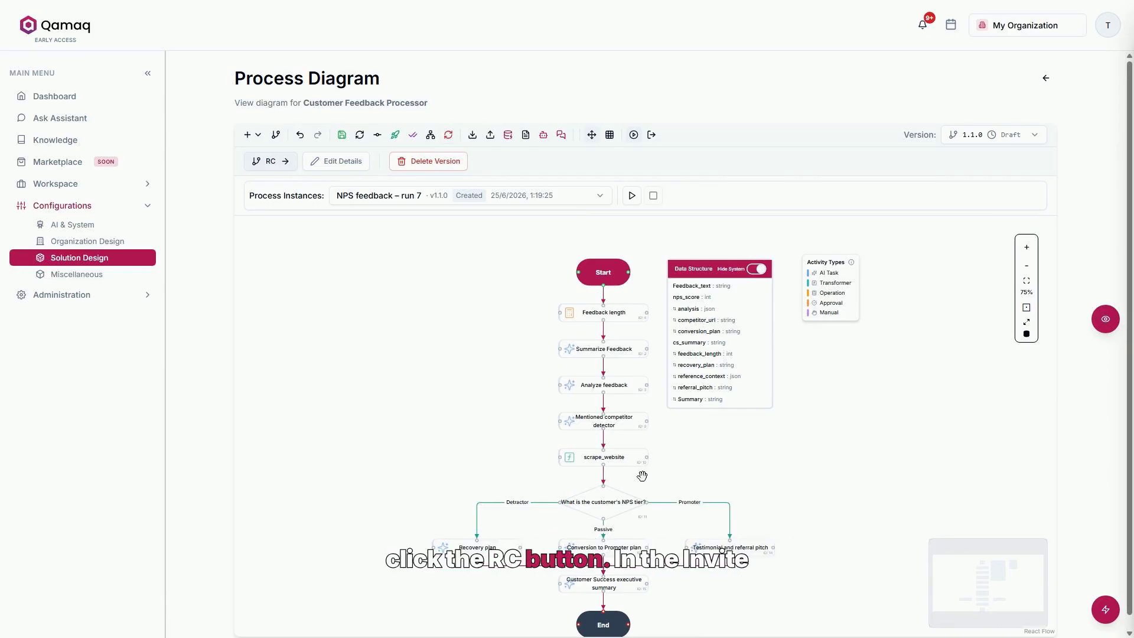
Promote version 1.1.0 to release candidate with the existing tester, and change its status to Published
{"action": "left_click", "coordinate": [271, 168]}
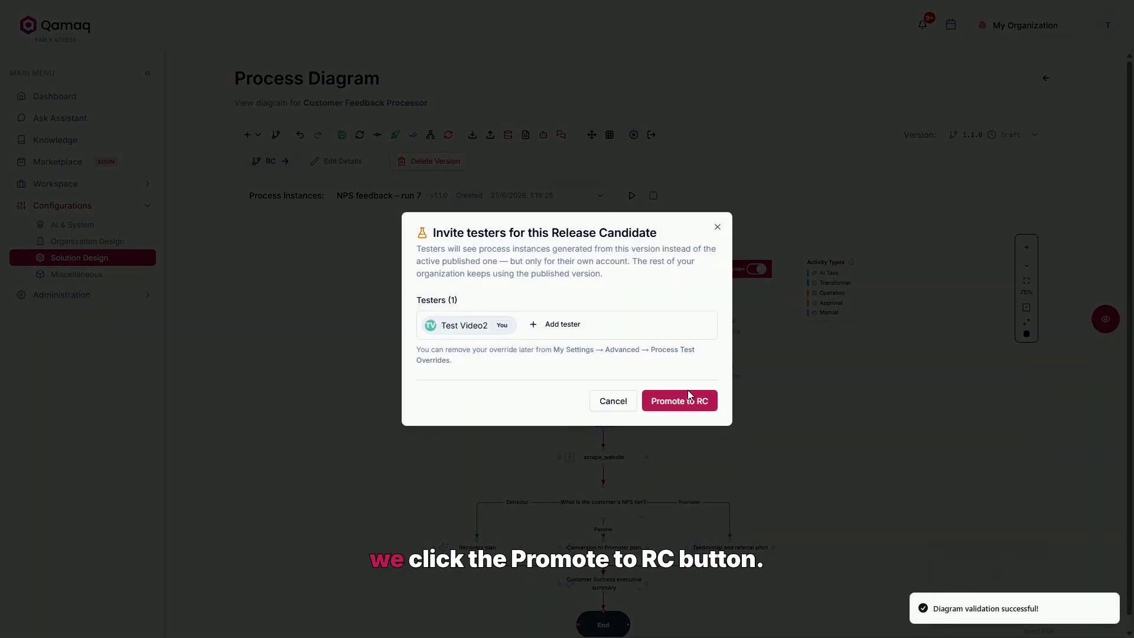
{"action": "left_click", "coordinate": [688, 394]}
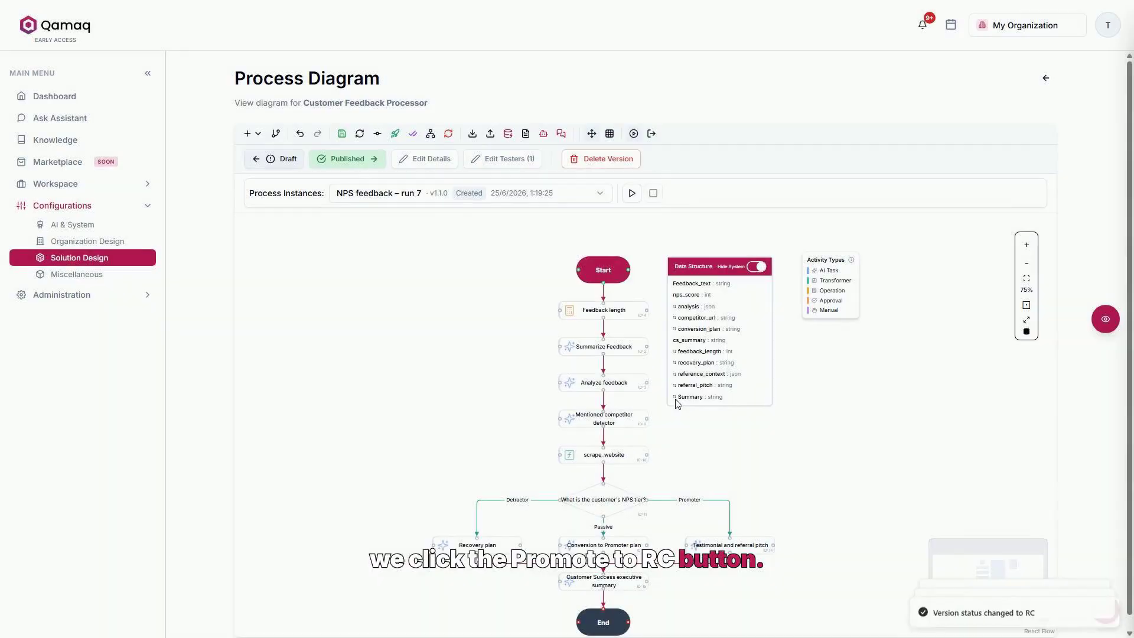
{"action": "left_click", "coordinate": [358, 169]}
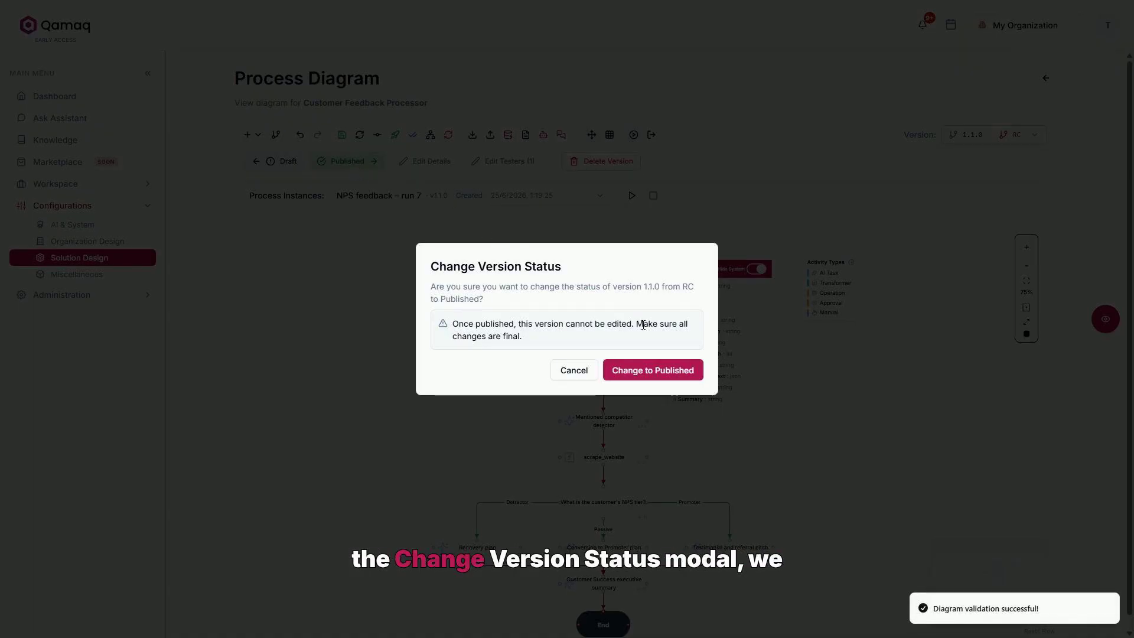
{"action": "left_click", "coordinate": [646, 370]}
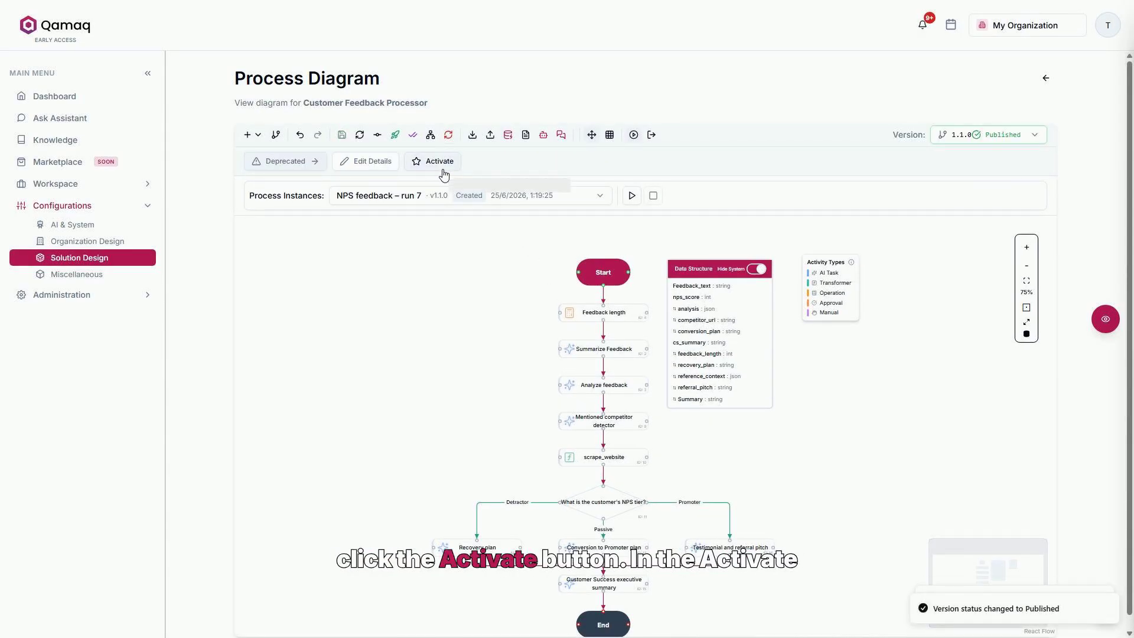
Activate the published version 1.1.0 of the process
{"action": "left_click", "coordinate": [442, 170]}
{"action": "left_click", "coordinate": [640, 375]}
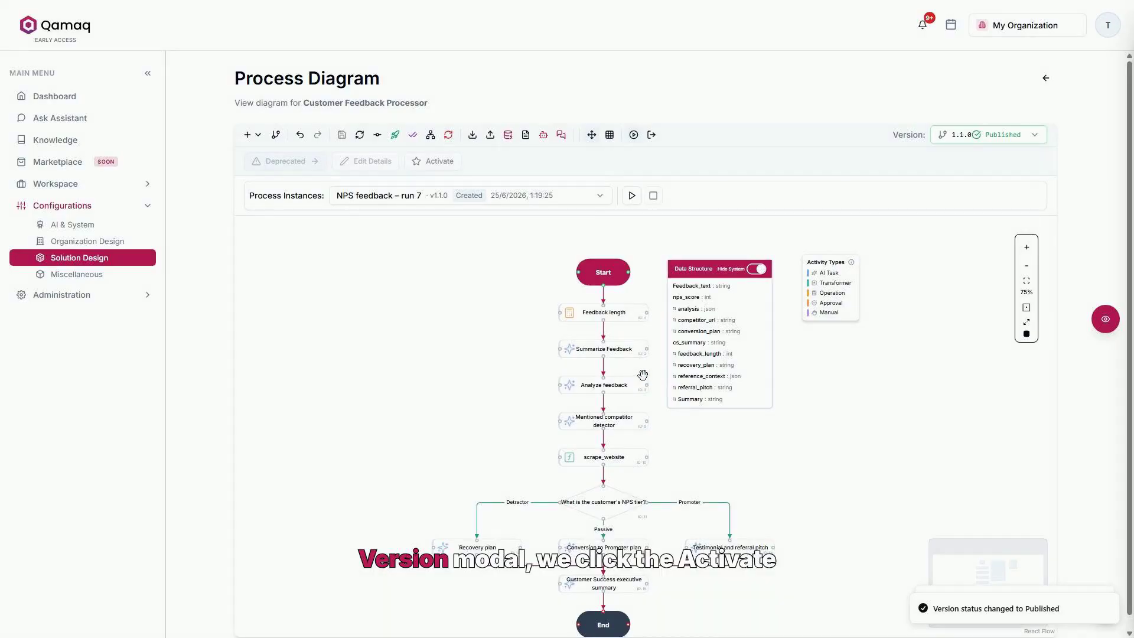